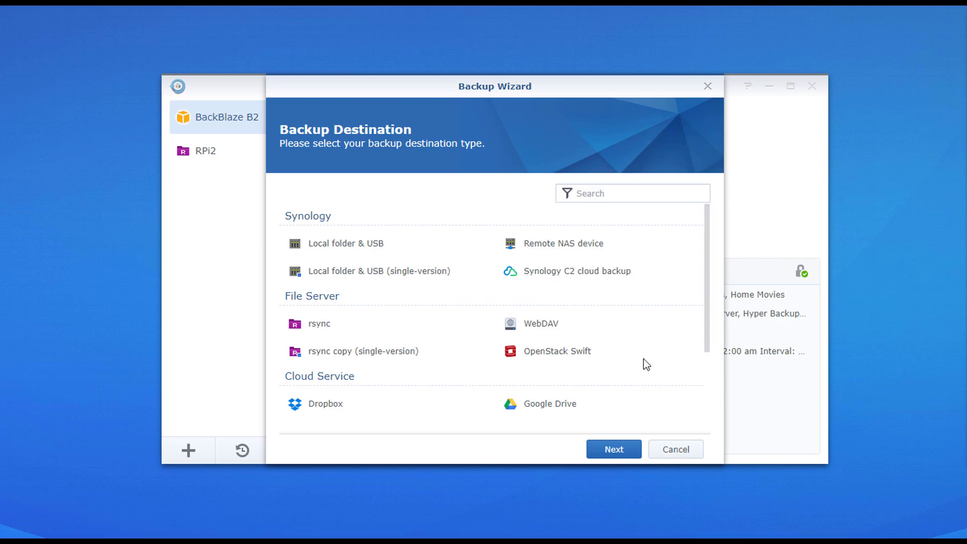
Step: Target Local folder & USB, with shared folder usbshare1 and directory NAS
left_click(417, 249)
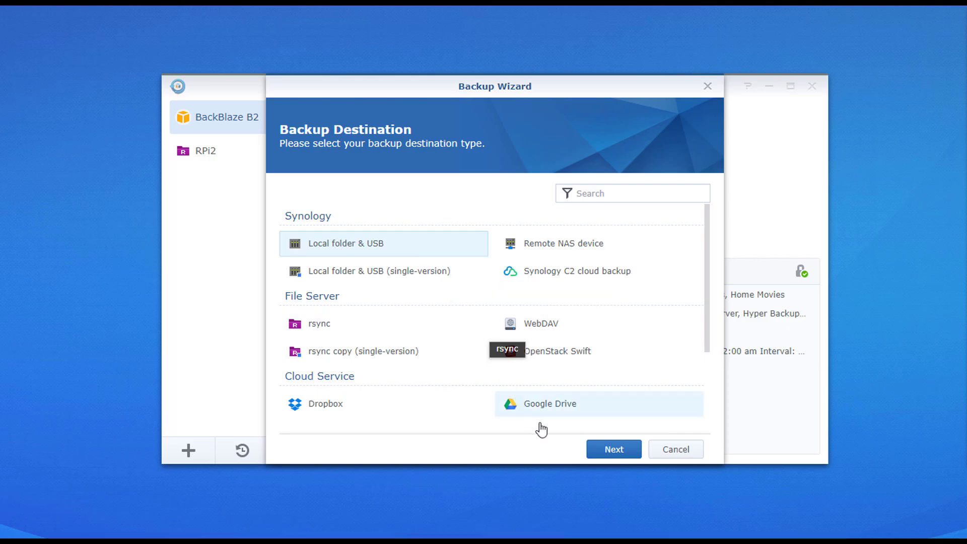
left_click(612, 450)
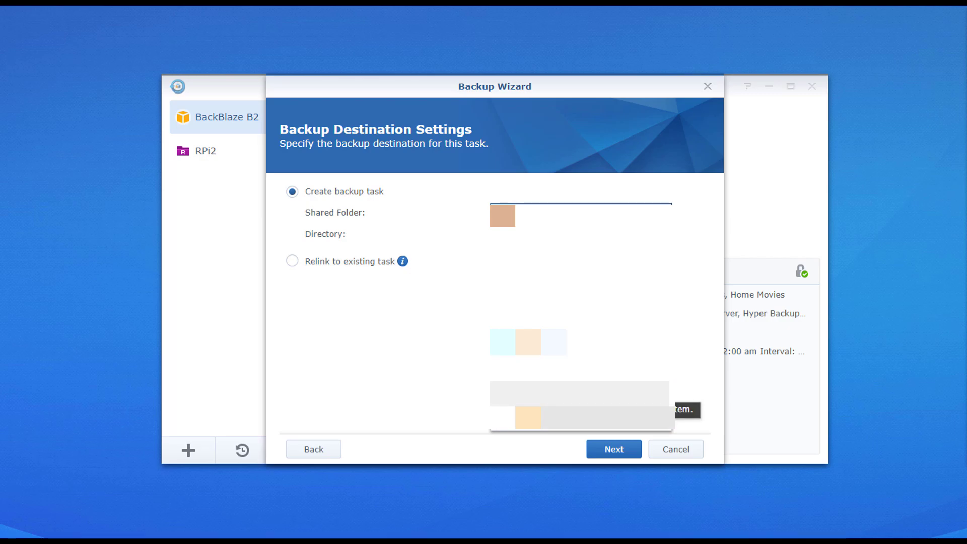
left_click(551, 375)
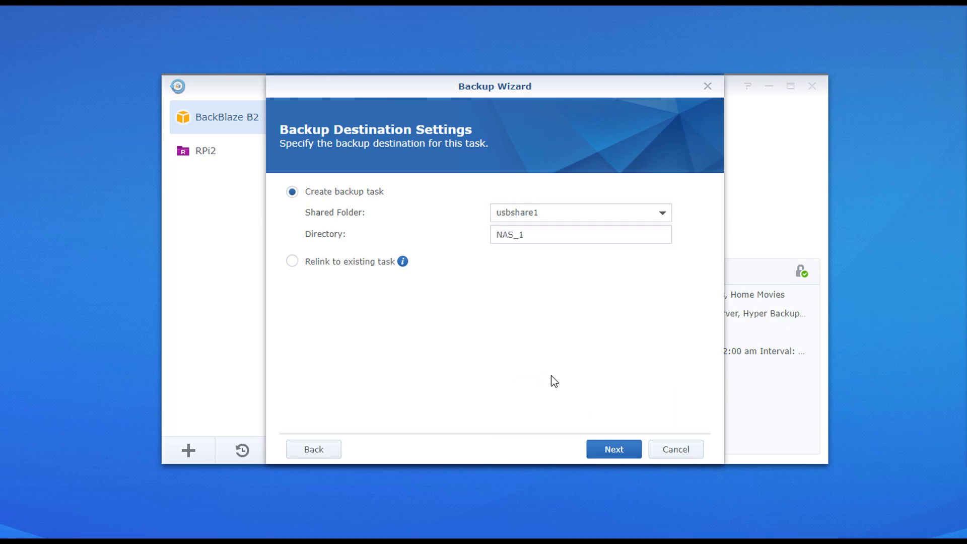
left_click(534, 242)
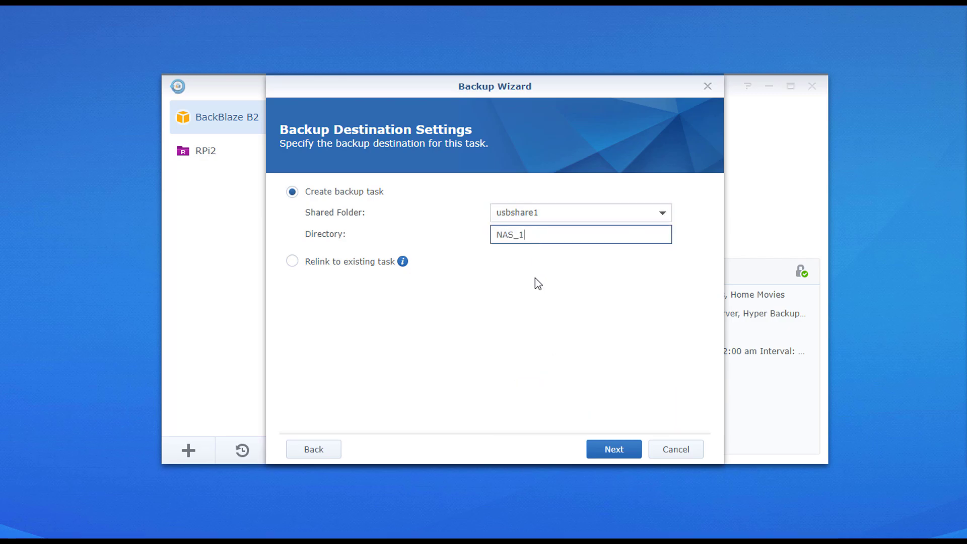
key("BackSpace")
key("BackSpace")
left_click(557, 343)
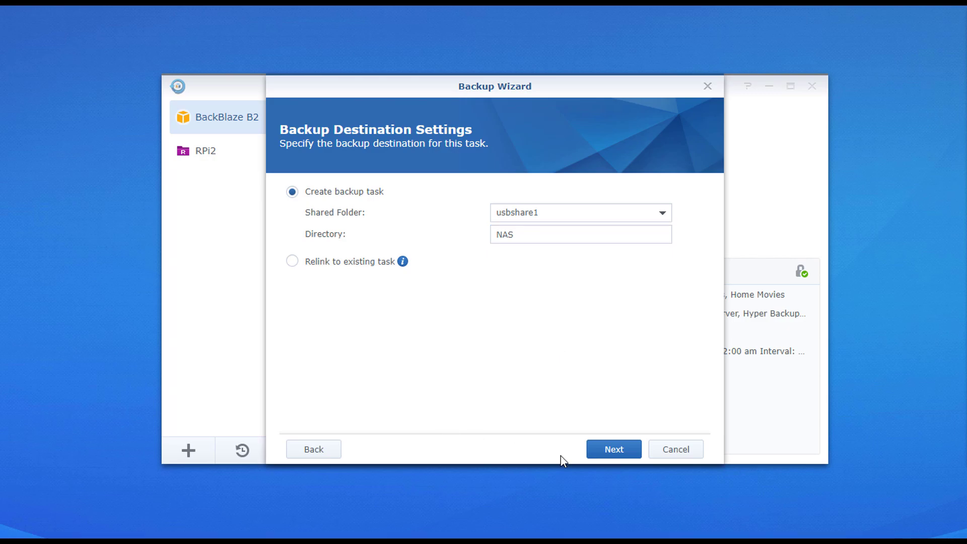
Step: Include the fifth shared folder on Volume 1 and the DNS Server application in the backup
left_click(598, 457)
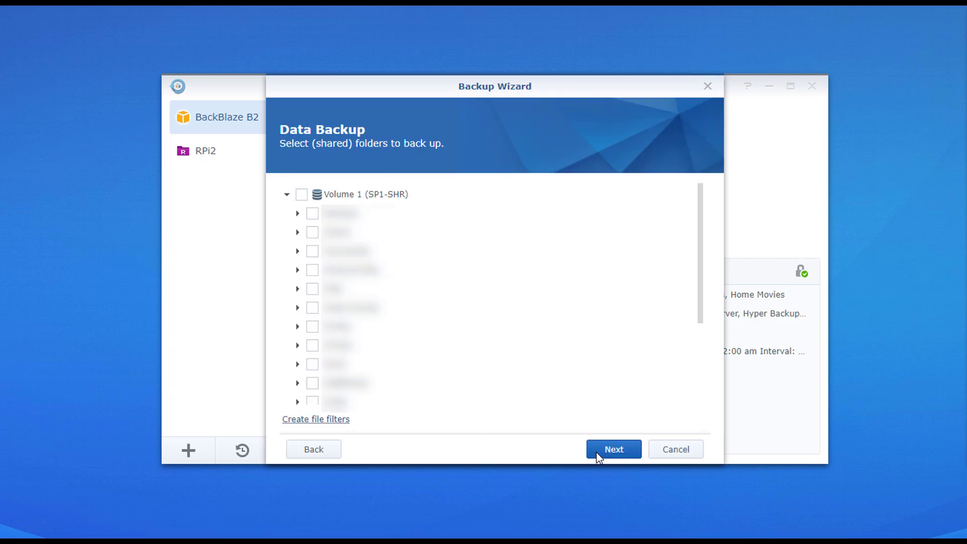
left_click(313, 289)
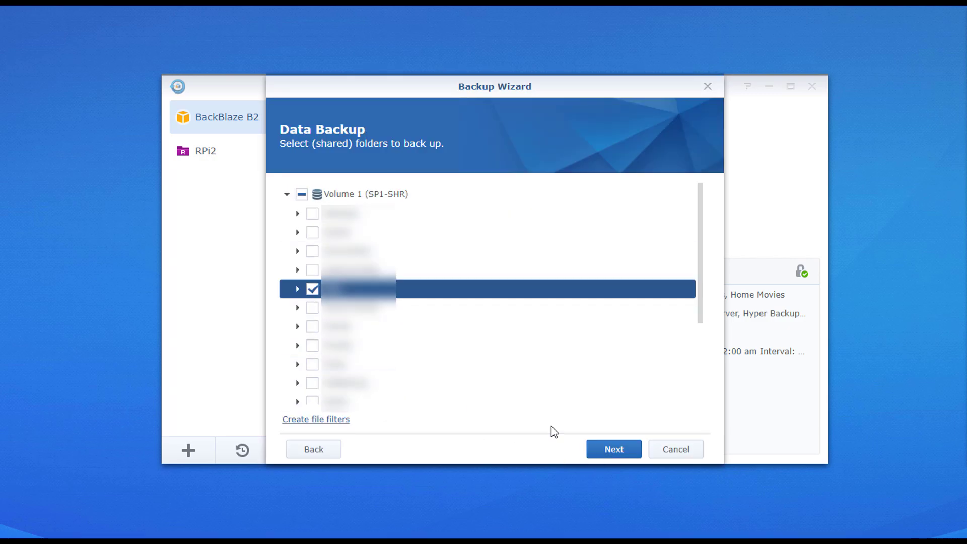
left_click(594, 444)
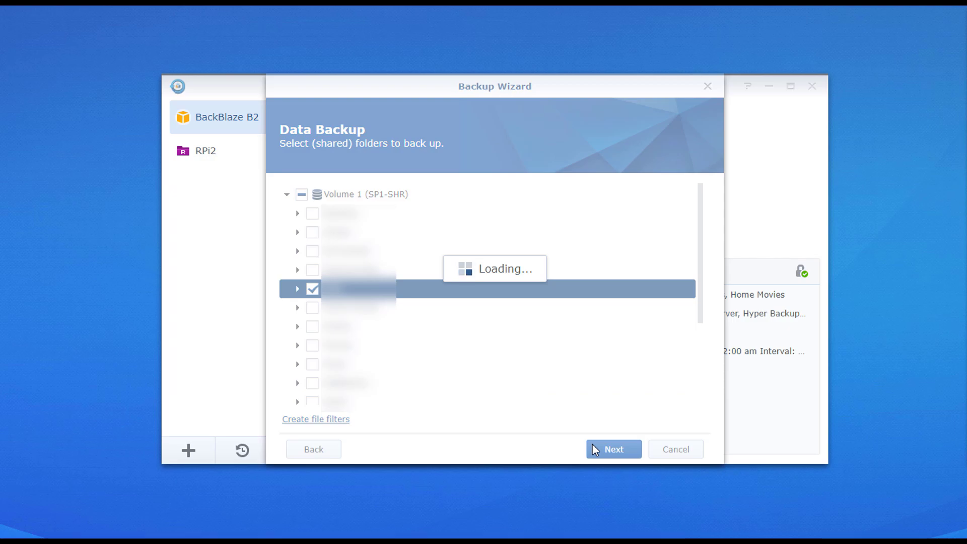
left_click(309, 273)
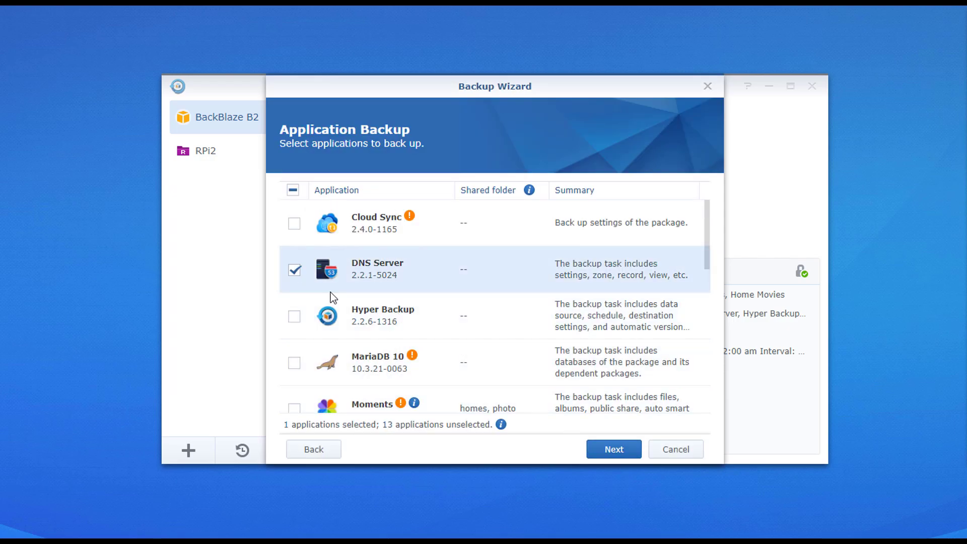
left_click(615, 449)
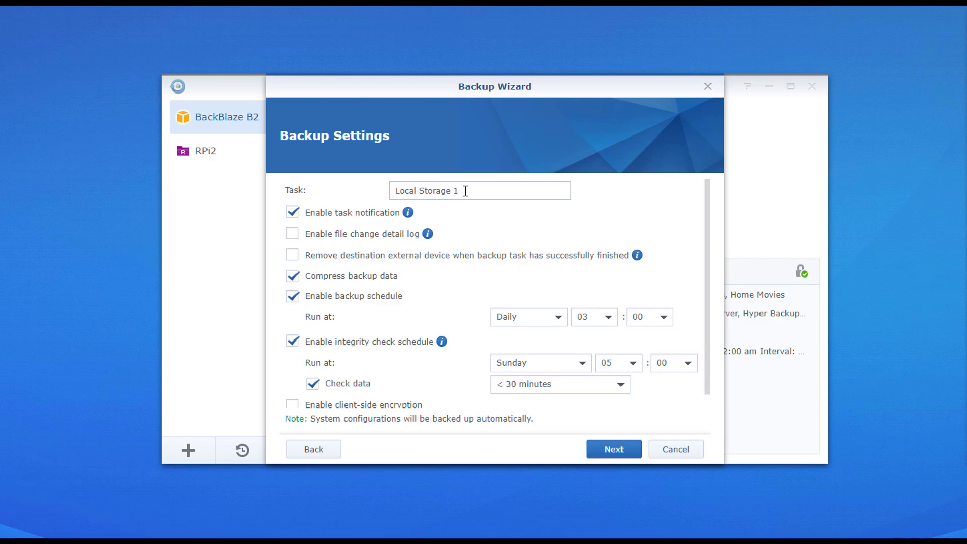
Step: Rename the backup task to 'eUSB'
left_click_drag(472, 190, 362, 195)
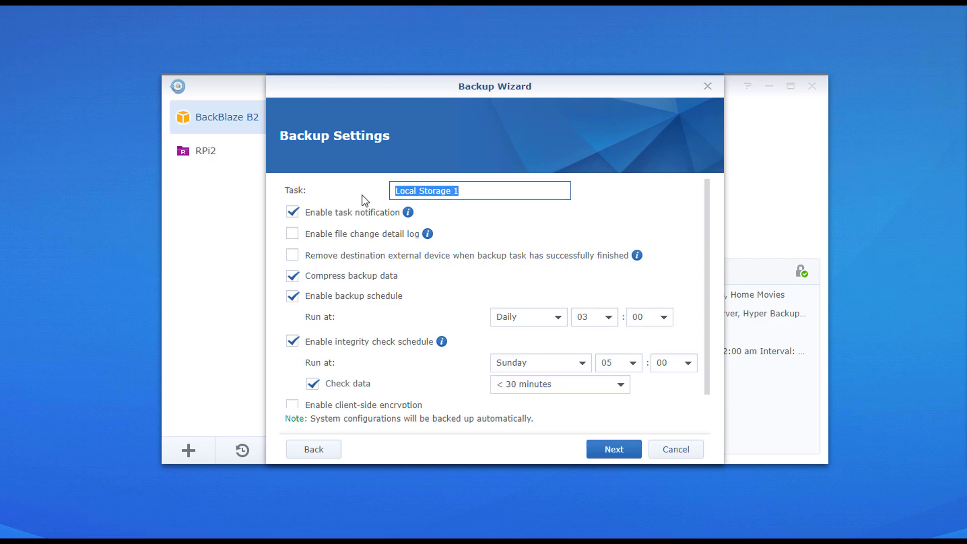
type("eUSB")
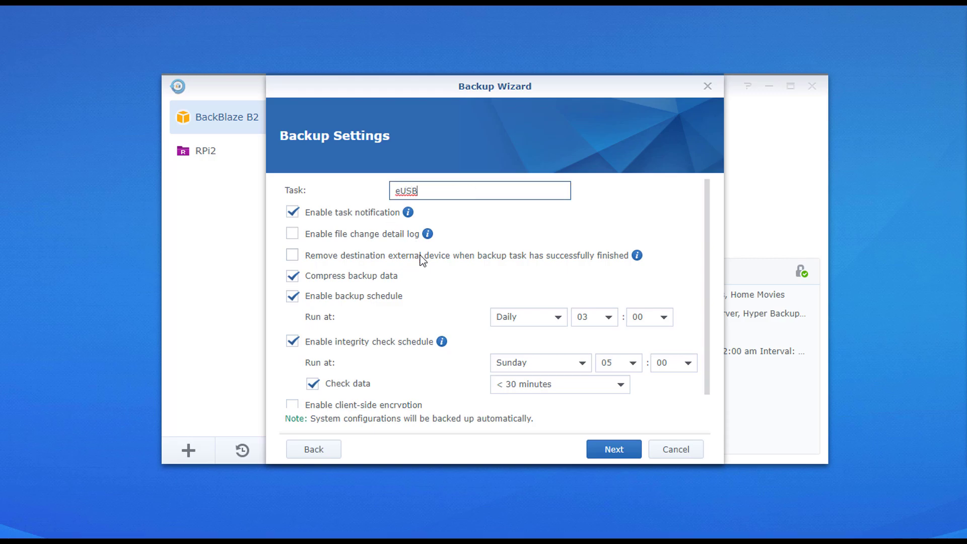
left_click(446, 280)
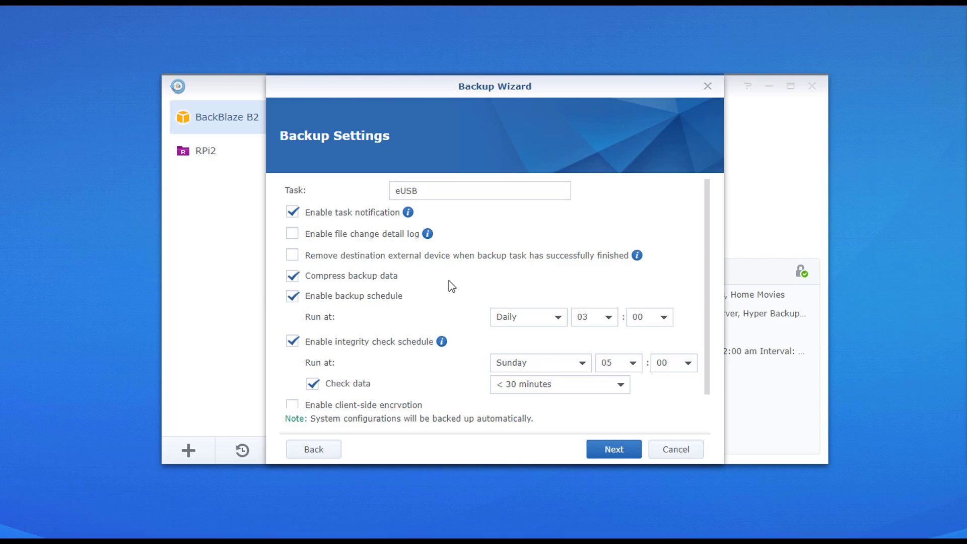
scroll(452, 284, "down", 1)
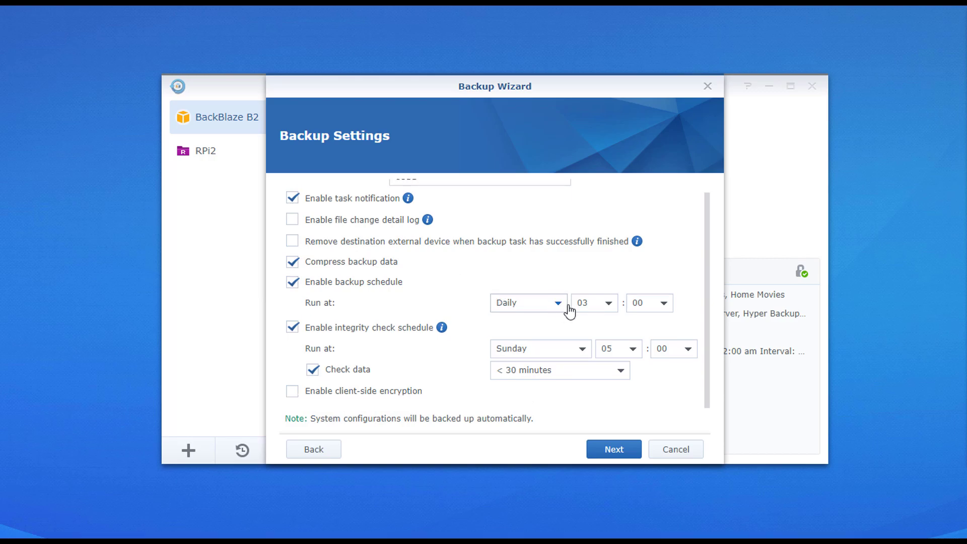
left_click(357, 395)
scroll(357, 392, "down", 3)
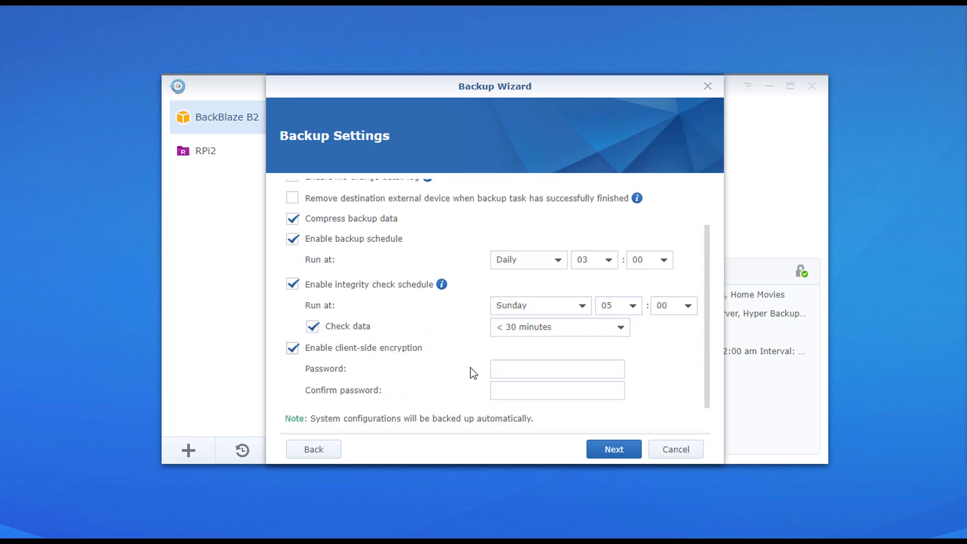
left_click(514, 373)
type("••••••")
left_click(525, 385)
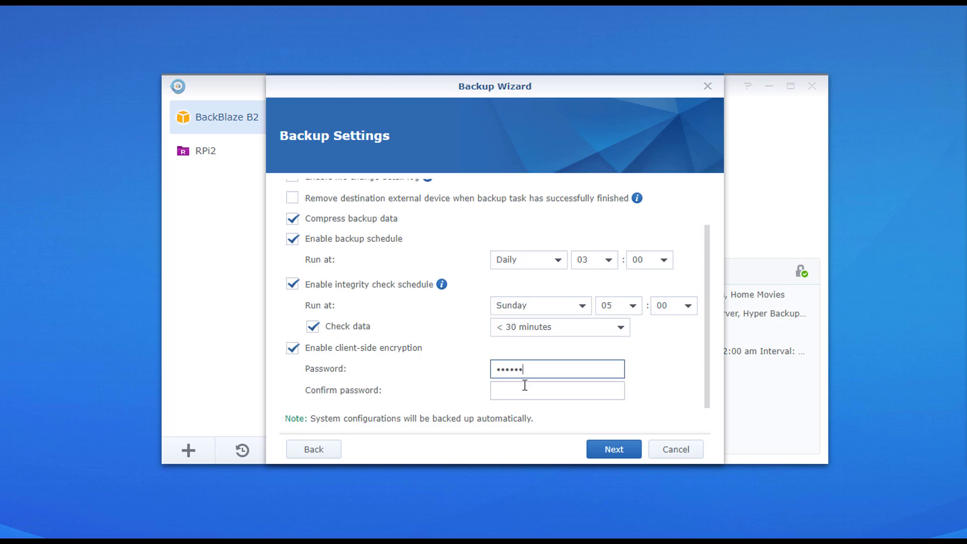
type("•••••••••")
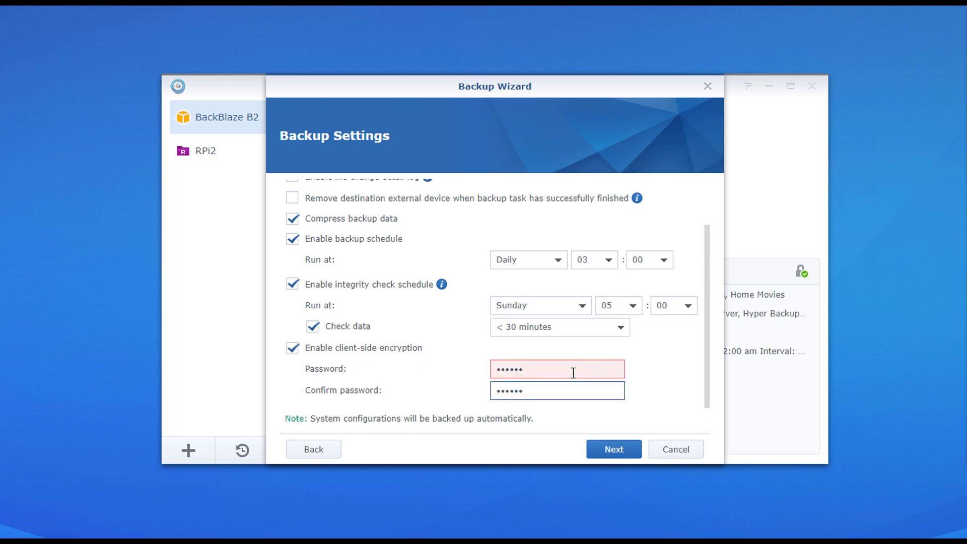
left_click(552, 373)
type("•••")
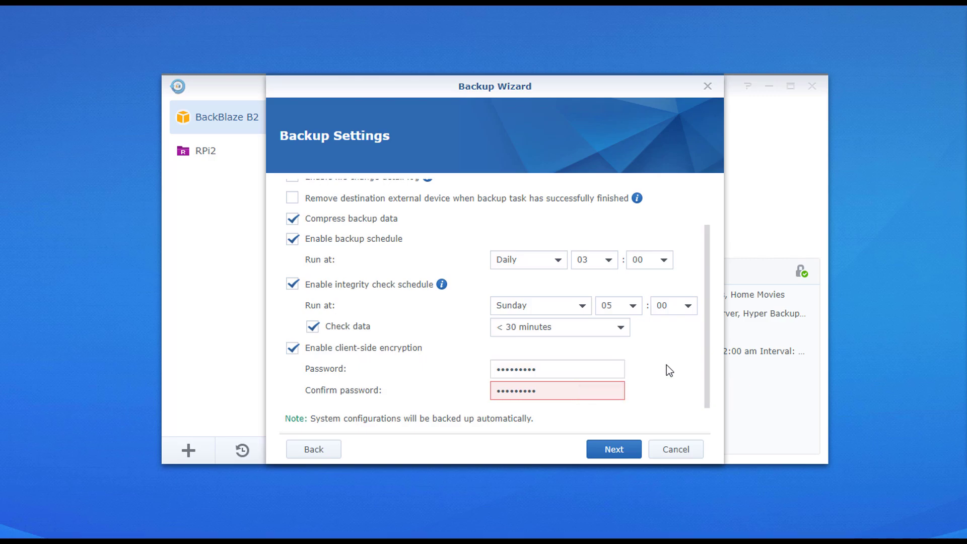
left_click(592, 393)
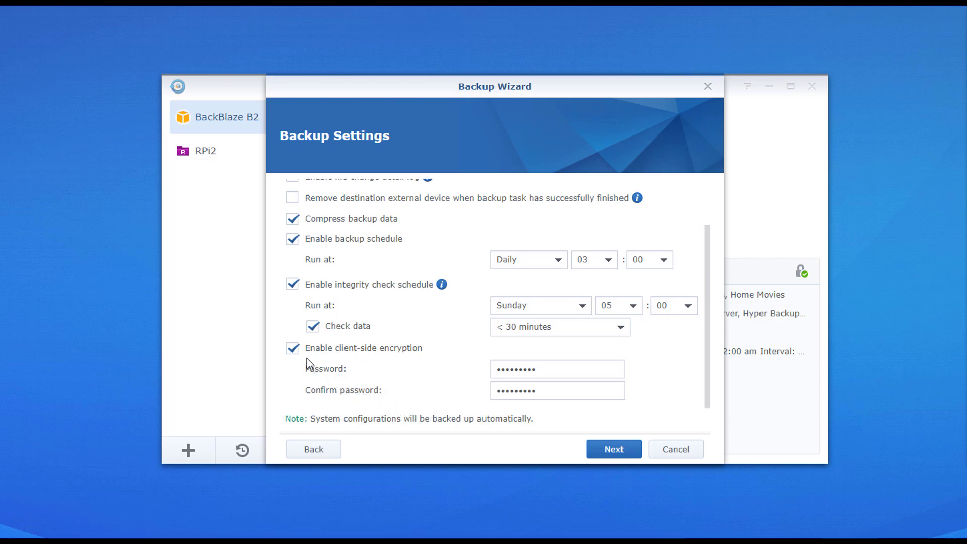
left_click(292, 349)
scroll(411, 379, "up", 2)
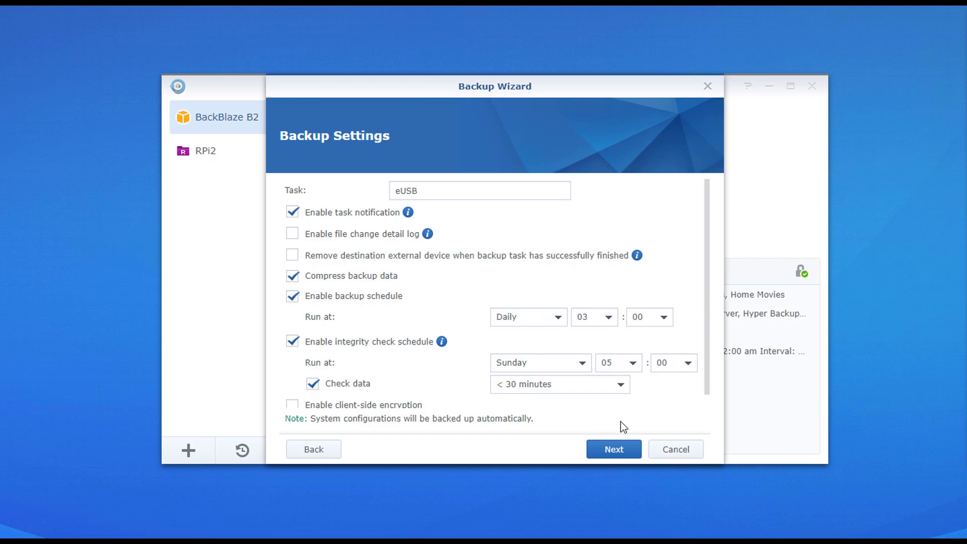
Step: Enable backup rotation from the earliest versions, keeping at most 30 versions instead of 256
left_click(619, 448)
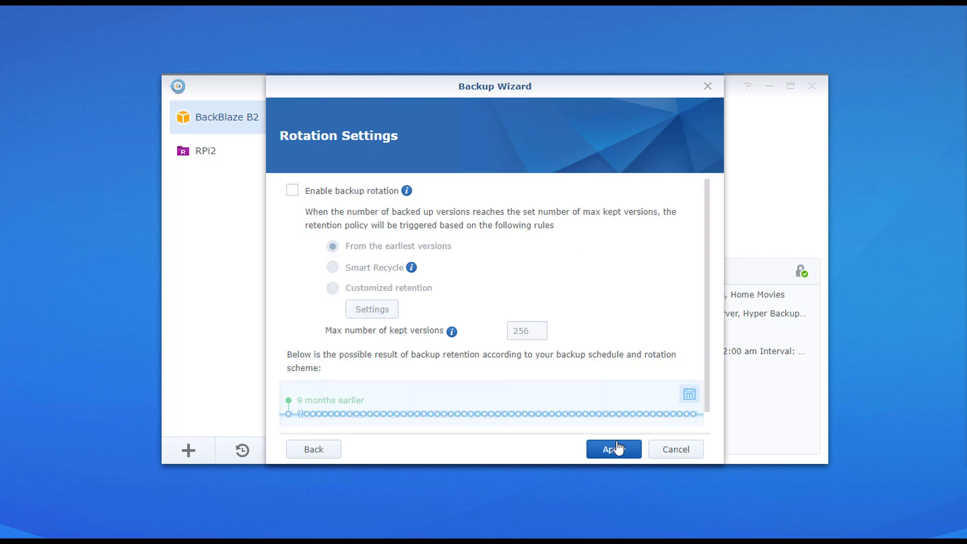
left_click(324, 195)
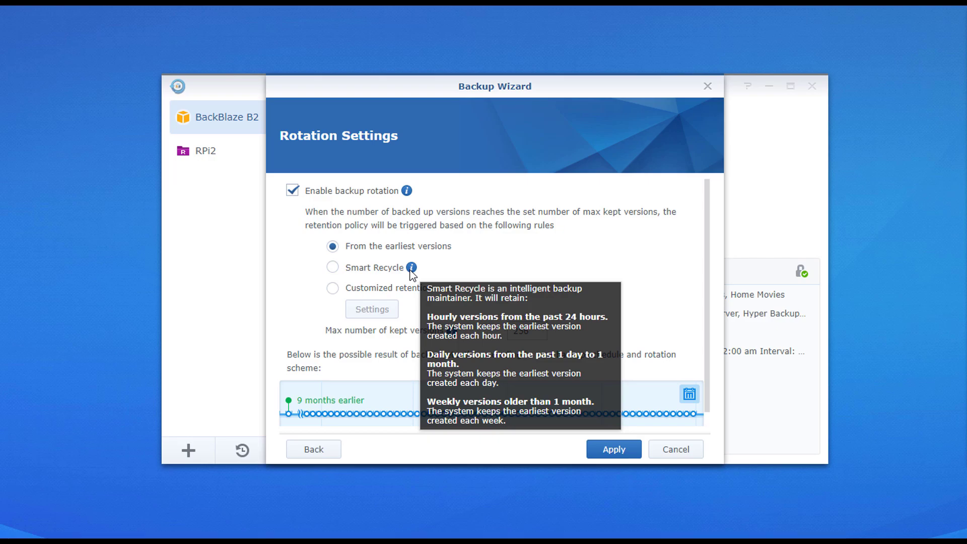
double_click(531, 326)
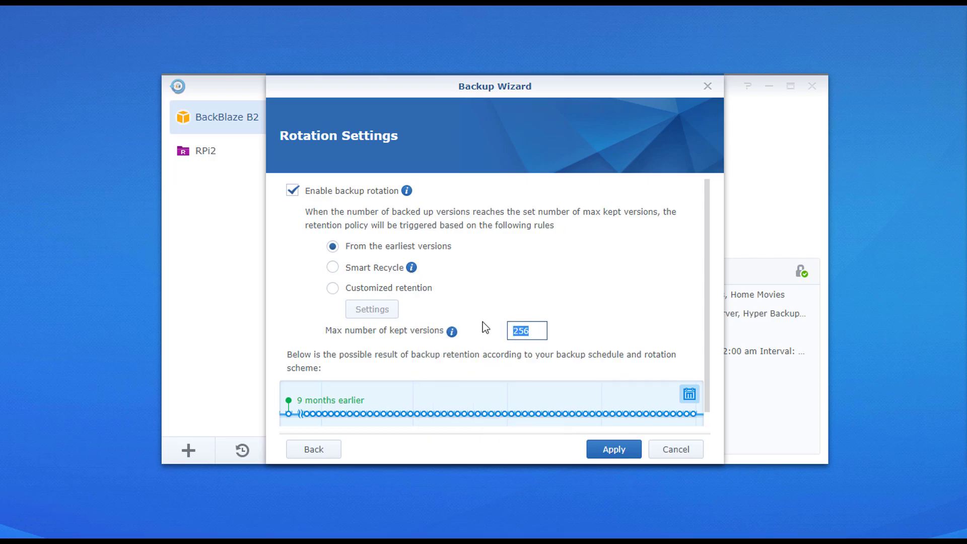
type("30")
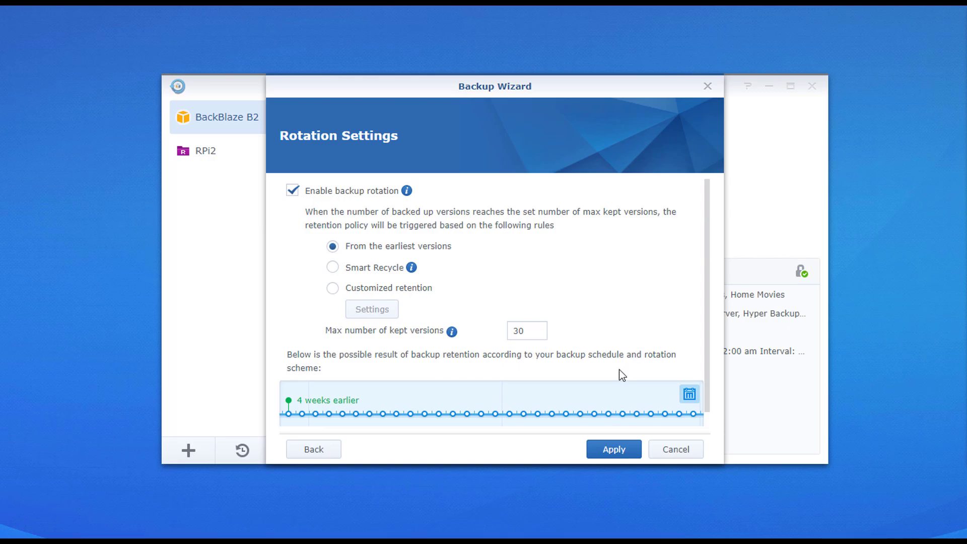
Step: Apply the wizard settings to create the eUSB backup task
left_click(620, 449)
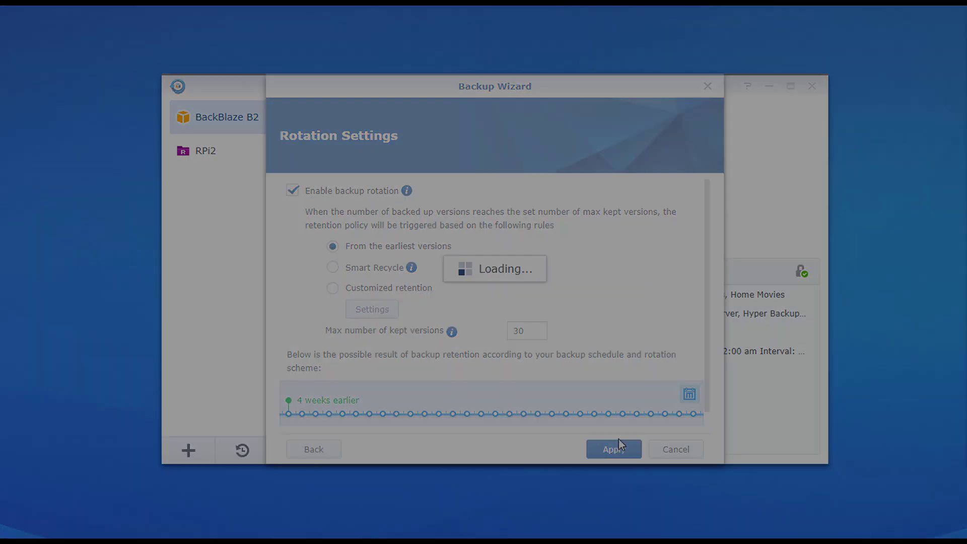